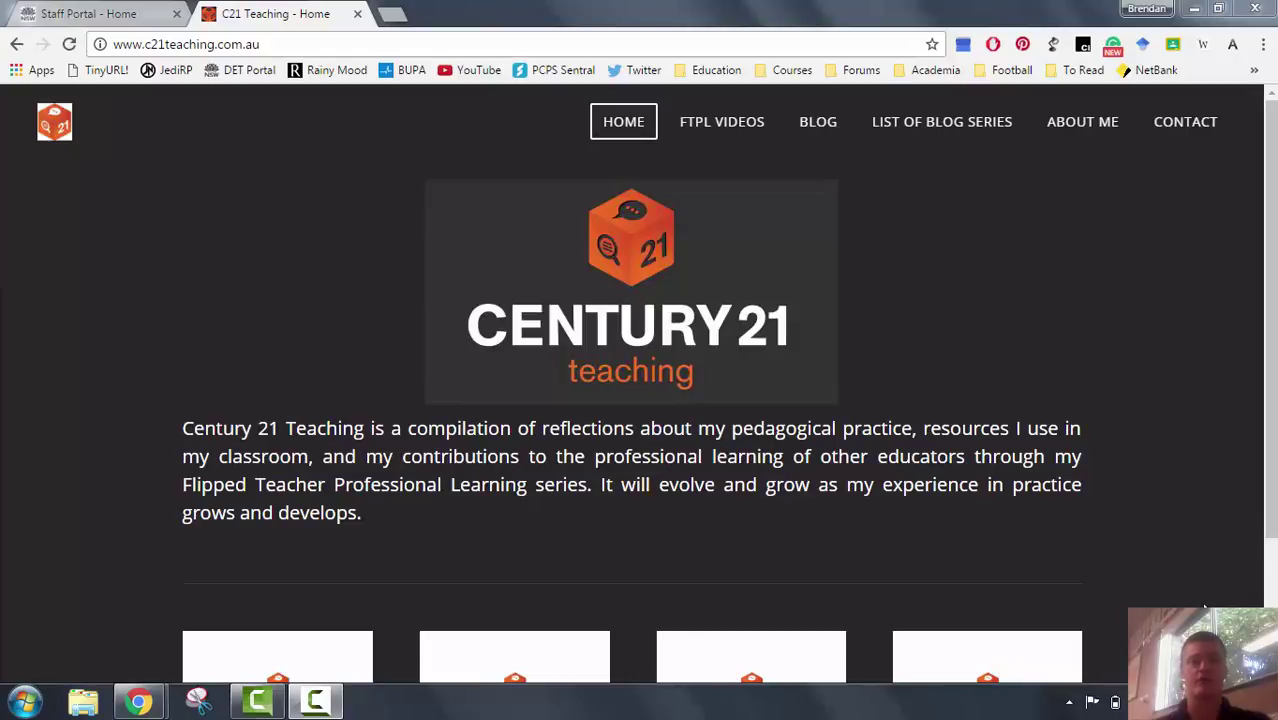
Switch to the Staff Portal and open the My learning tools page
{"action": "left_click", "coordinate": [126, 10]}
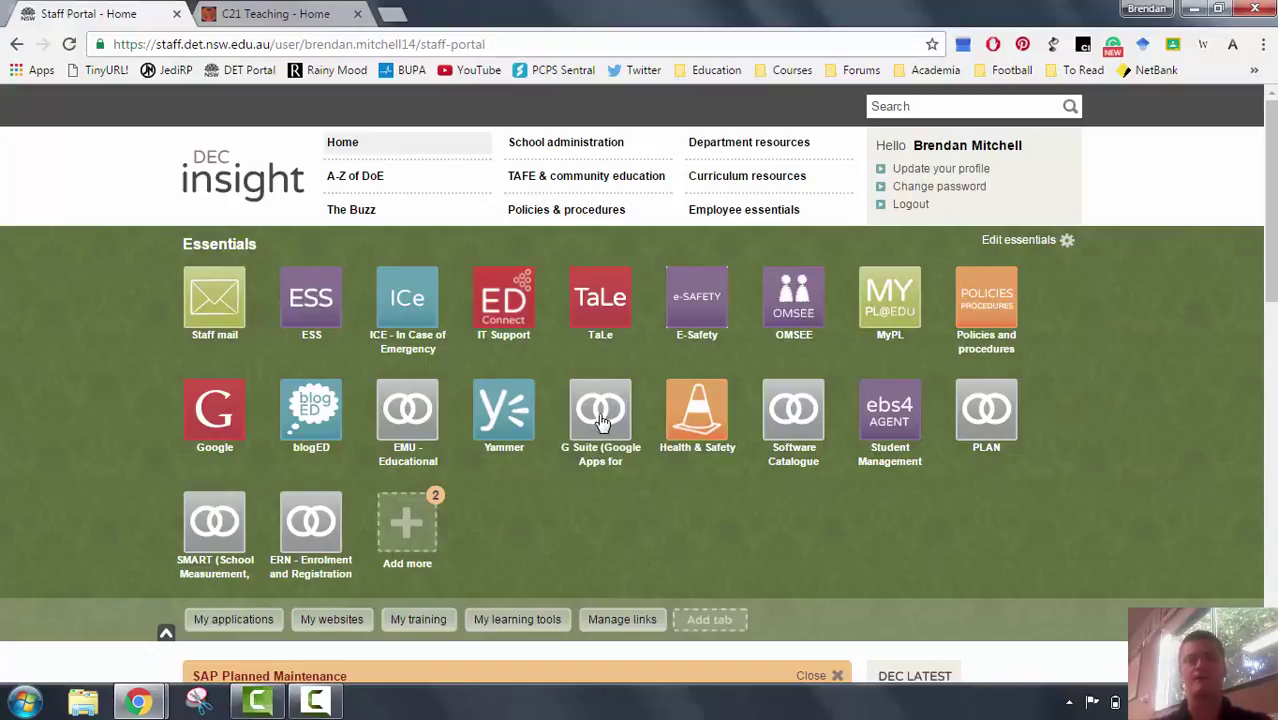
{"action": "scroll", "coordinate": [615, 418], "scroll_direction": "down", "scroll_amount": 1}
{"action": "scroll", "coordinate": [617, 416], "scroll_direction": "down", "scroll_amount": 1}
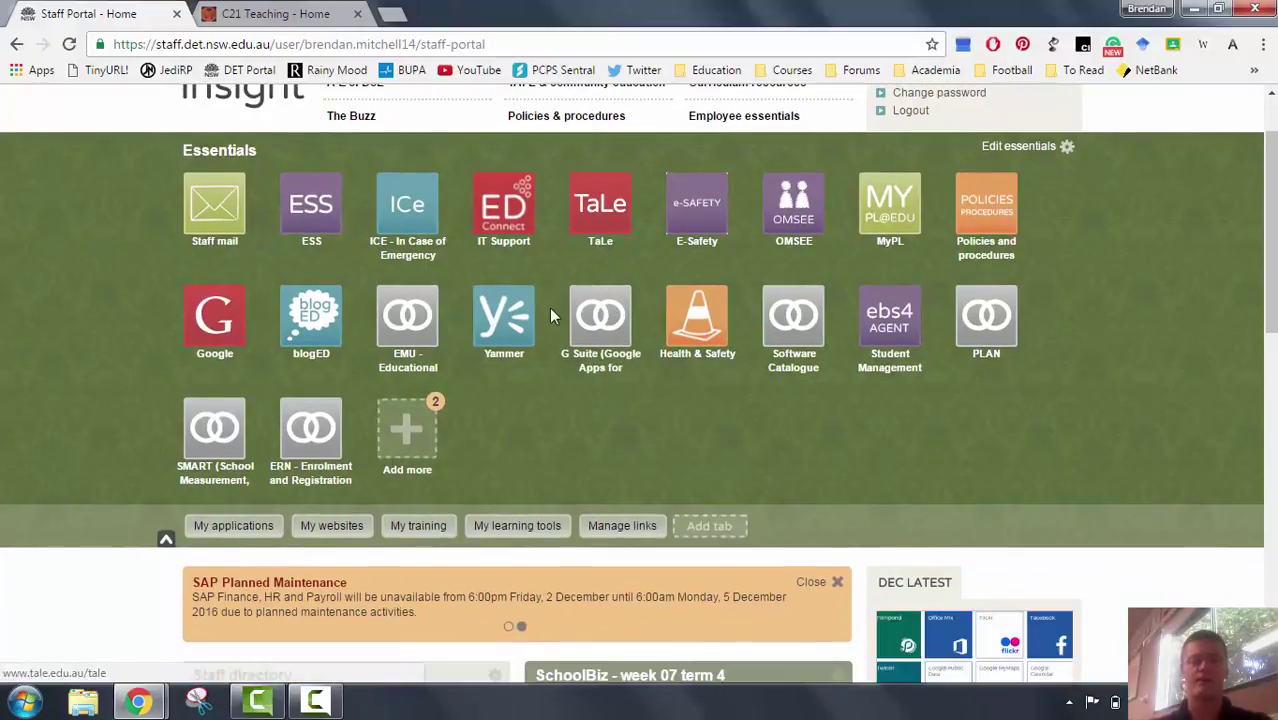
{"action": "scroll", "coordinate": [551, 309], "scroll_direction": "down", "scroll_amount": 1}
{"action": "scroll", "coordinate": [551, 309], "scroll_direction": "down", "scroll_amount": 1}
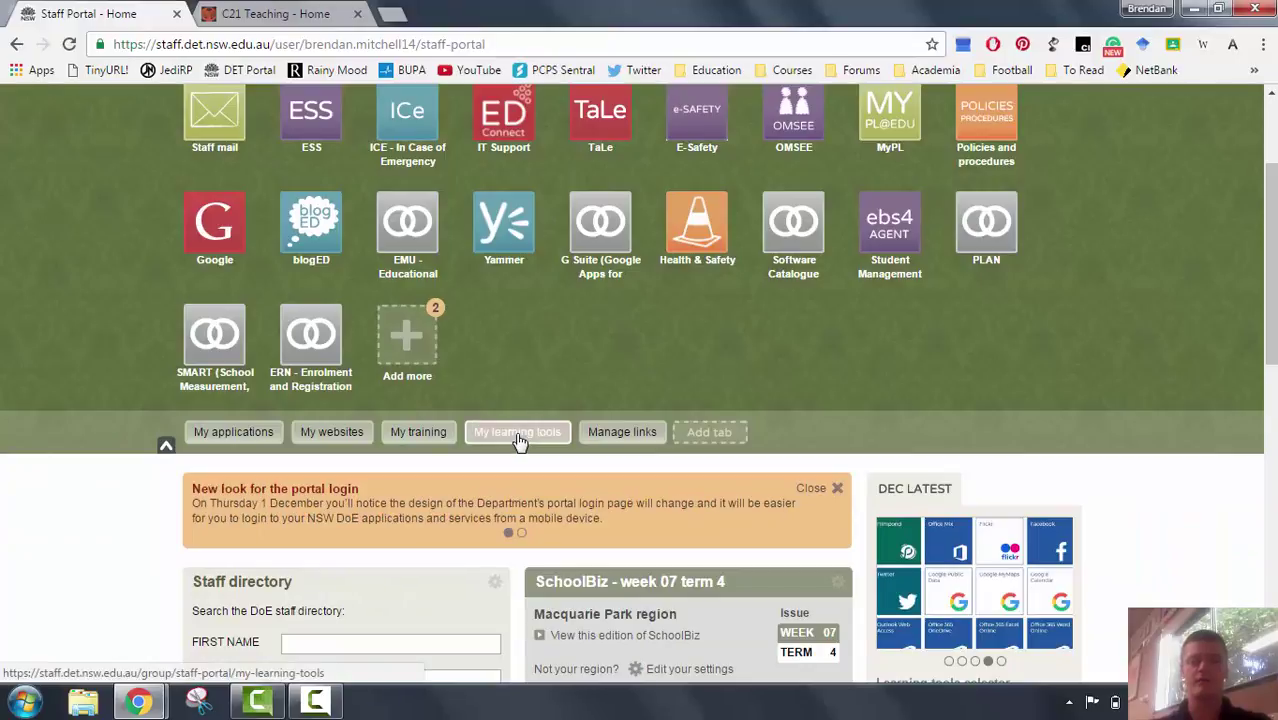
{"action": "left_click", "coordinate": [517, 436]}
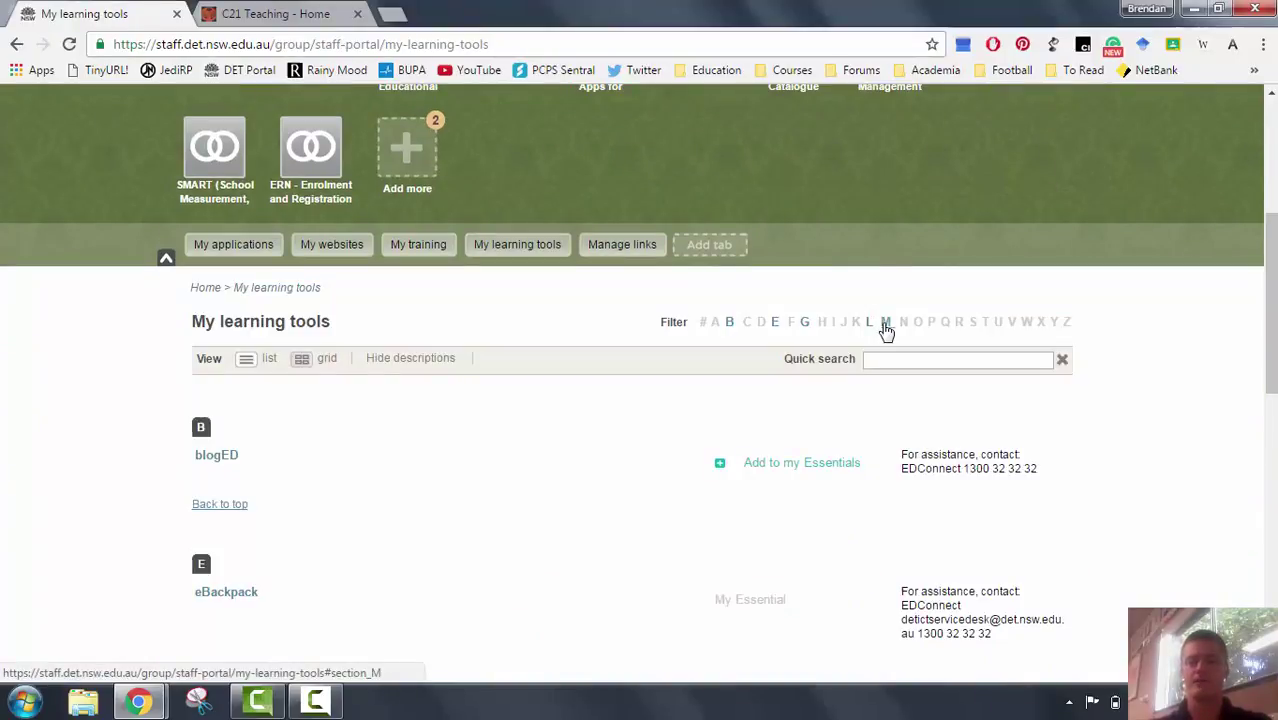
Find the Microsoft Office 365 entry under M and check whether it can be added to the Essentials
{"action": "left_click", "coordinate": [886, 325]}
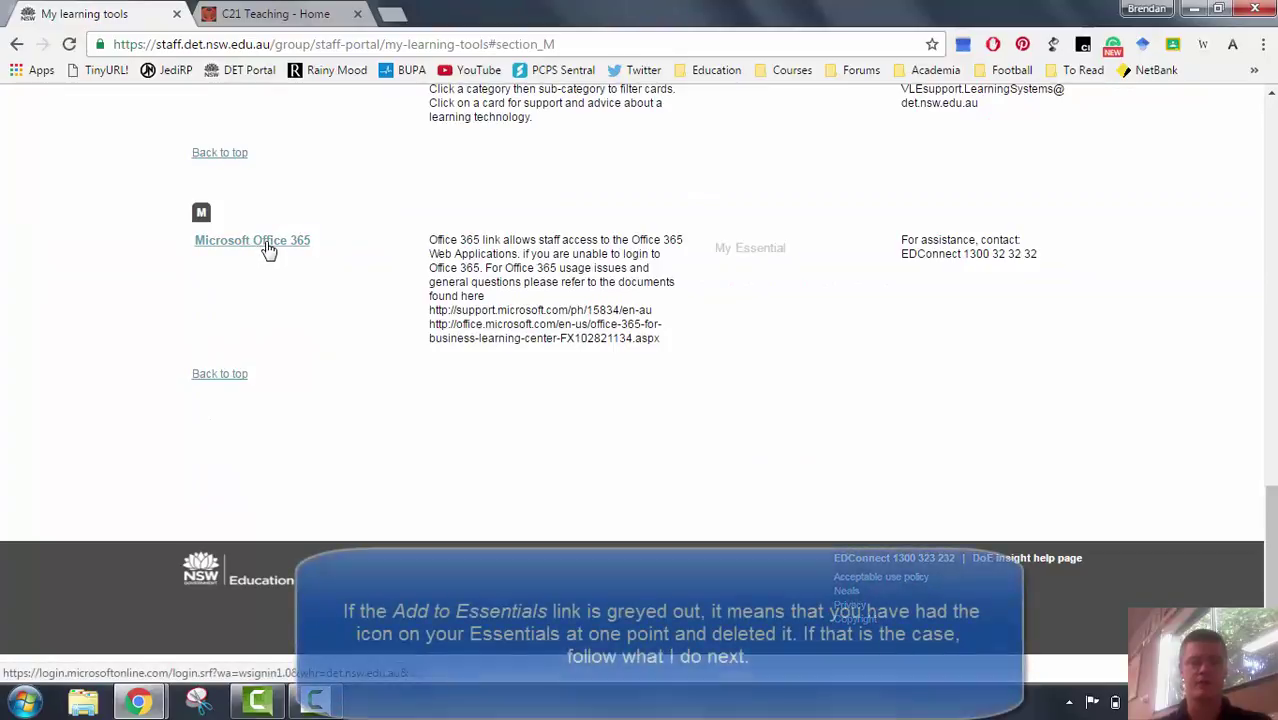
{"action": "scroll", "coordinate": [750, 286], "scroll_direction": "up", "scroll_amount": 1}
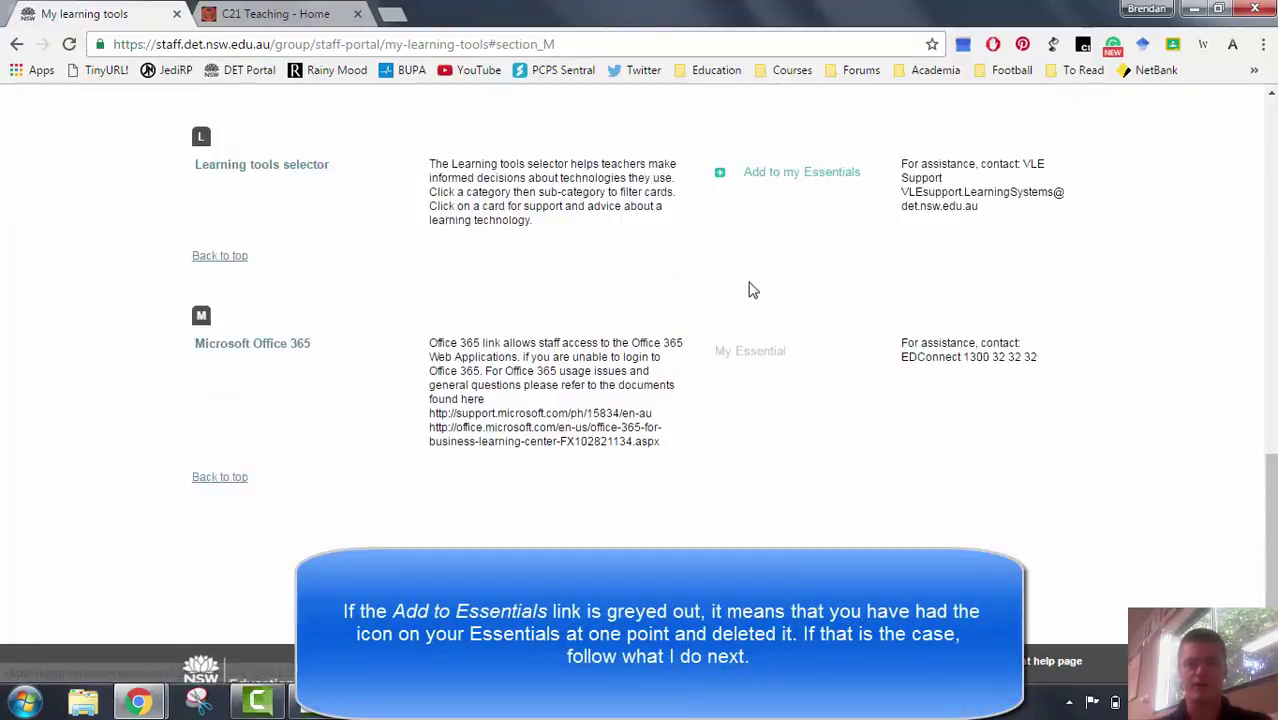
{"action": "scroll", "coordinate": [765, 283], "scroll_direction": "up", "scroll_amount": 1}
{"action": "scroll", "coordinate": [770, 280], "scroll_direction": "down", "scroll_amount": 1}
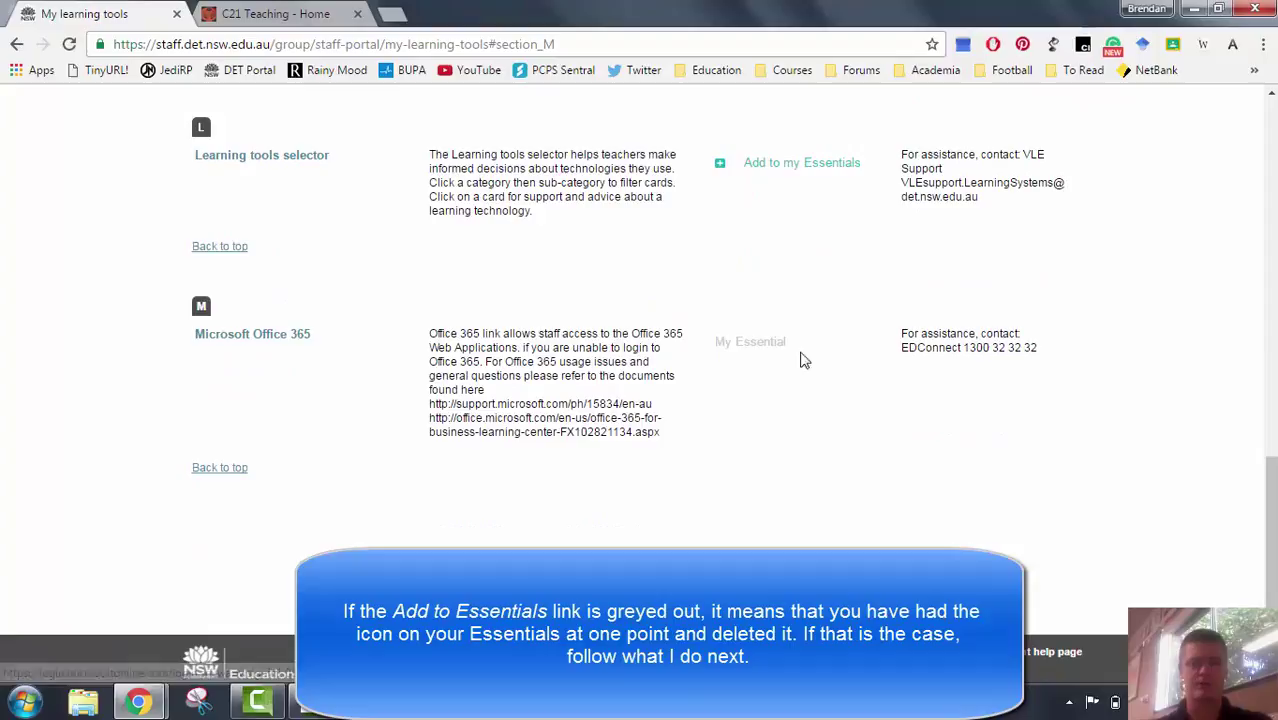
{"action": "scroll", "coordinate": [373, 343], "scroll_direction": "up", "scroll_amount": 15}
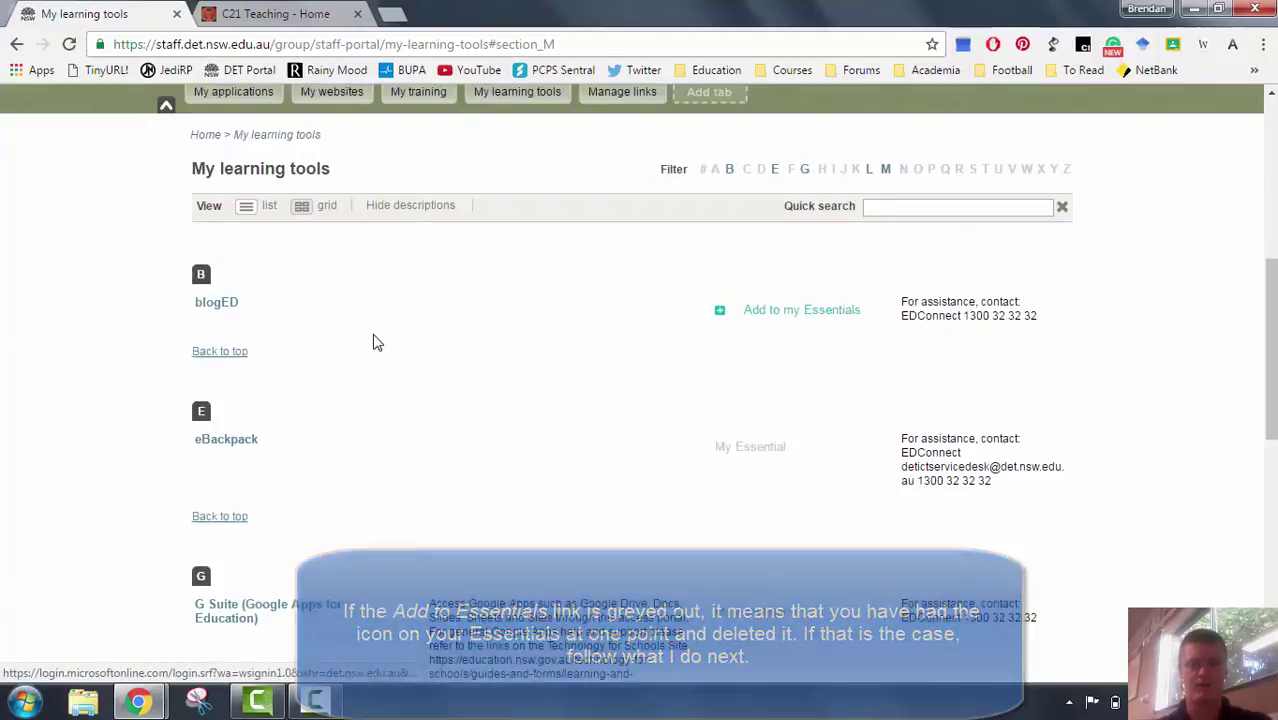
Edit the portal's Essentials, add Microsoft Office 365 to them, and save the changes
{"action": "scroll", "coordinate": [700, 250], "scroll_direction": "down", "scroll_amount": 1}
{"action": "left_click", "coordinate": [1020, 146]}
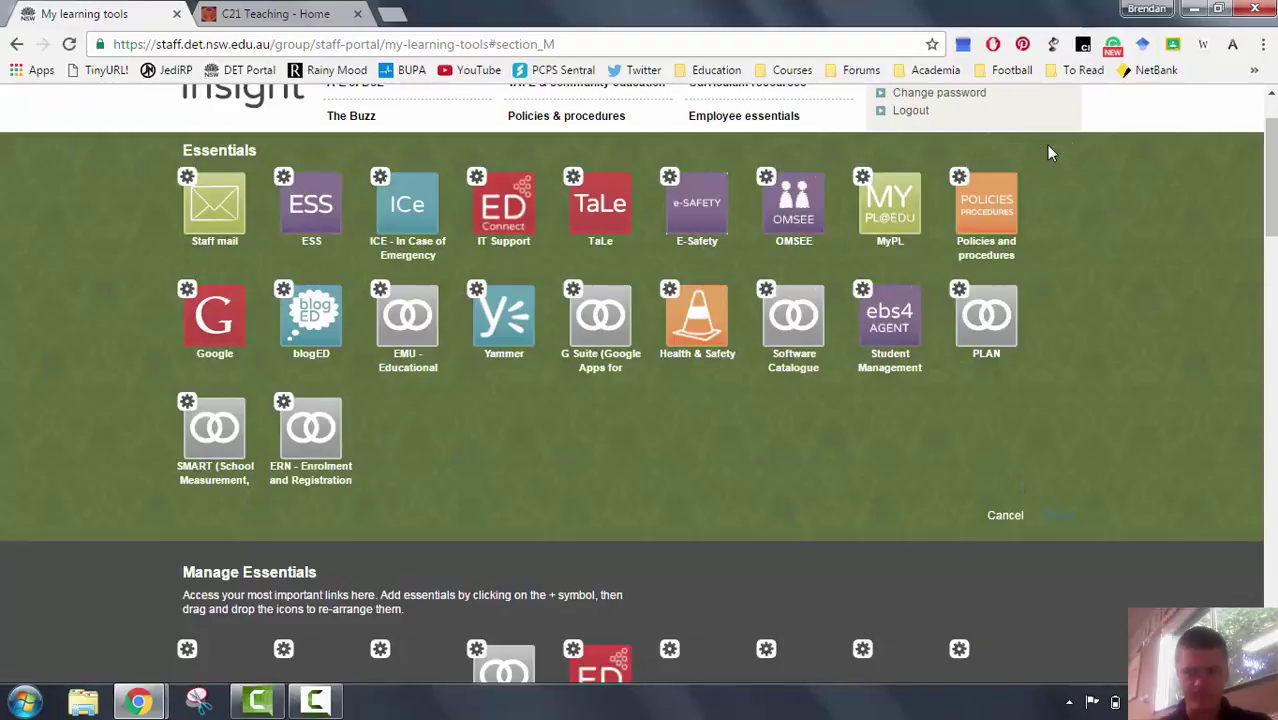
{"action": "scroll", "coordinate": [930, 300], "scroll_direction": "down", "scroll_amount": 2}
{"action": "scroll", "coordinate": [928, 300], "scroll_direction": "down", "scroll_amount": 3}
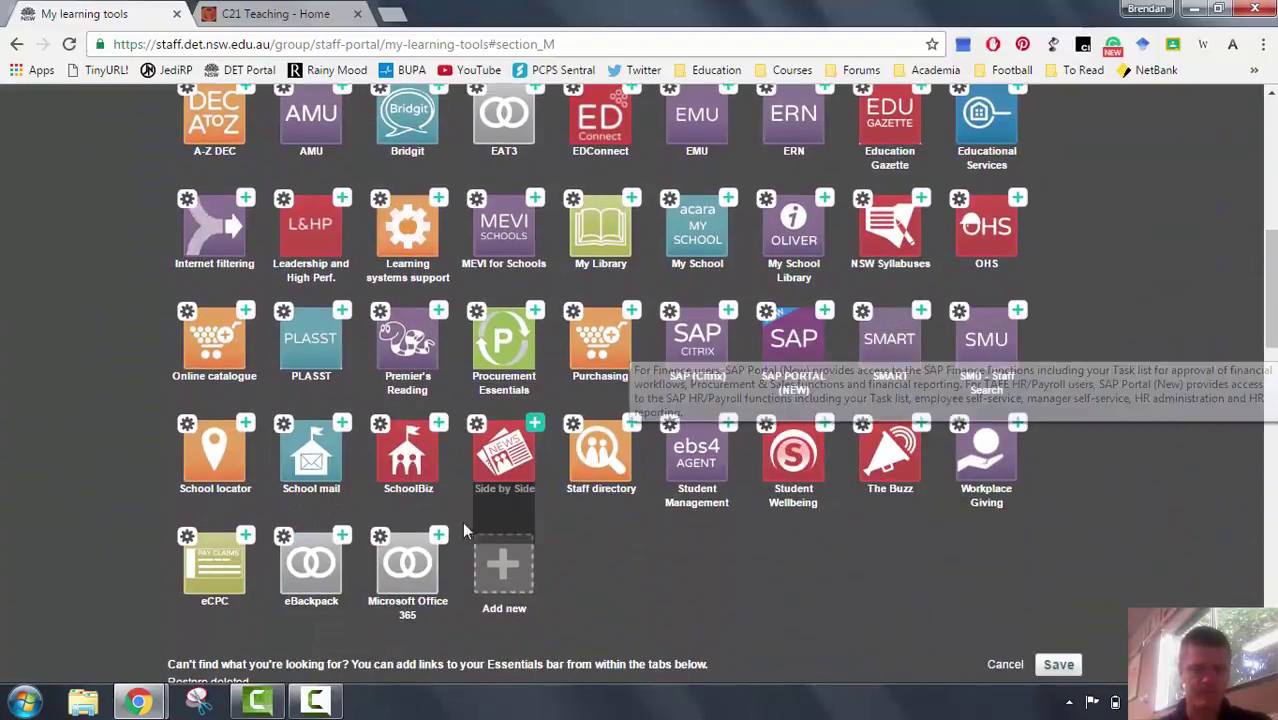
{"action": "left_click", "coordinate": [440, 537]}
{"action": "scroll", "coordinate": [445, 500], "scroll_direction": "up", "scroll_amount": 6}
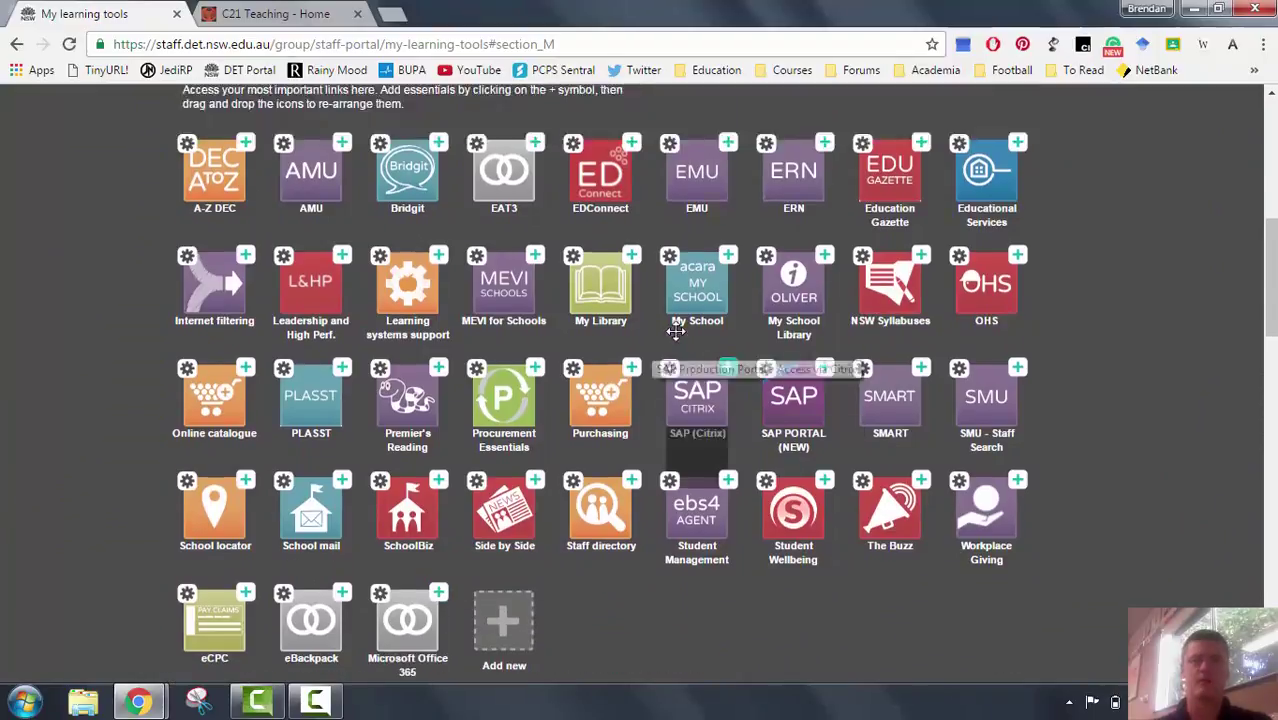
{"action": "scroll", "coordinate": [445, 467], "scroll_direction": "down", "scroll_amount": 6}
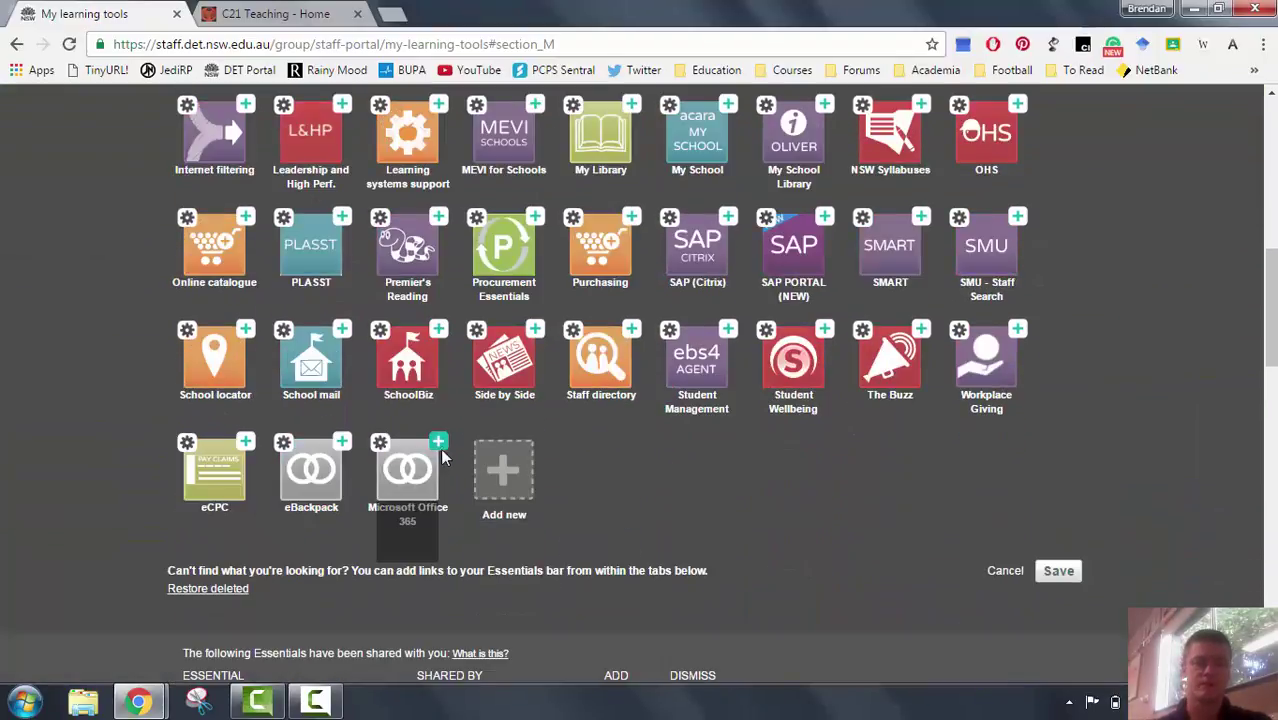
{"action": "left_click", "coordinate": [440, 445]}
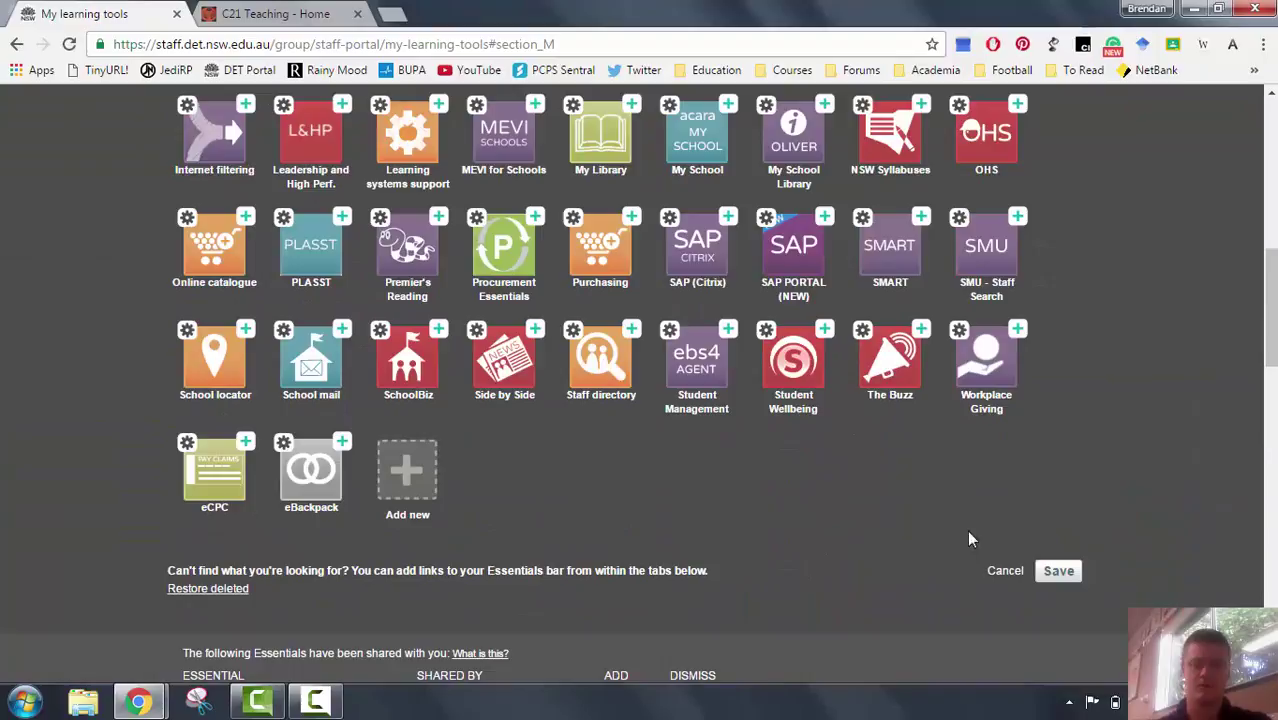
{"action": "left_click", "coordinate": [1059, 570]}
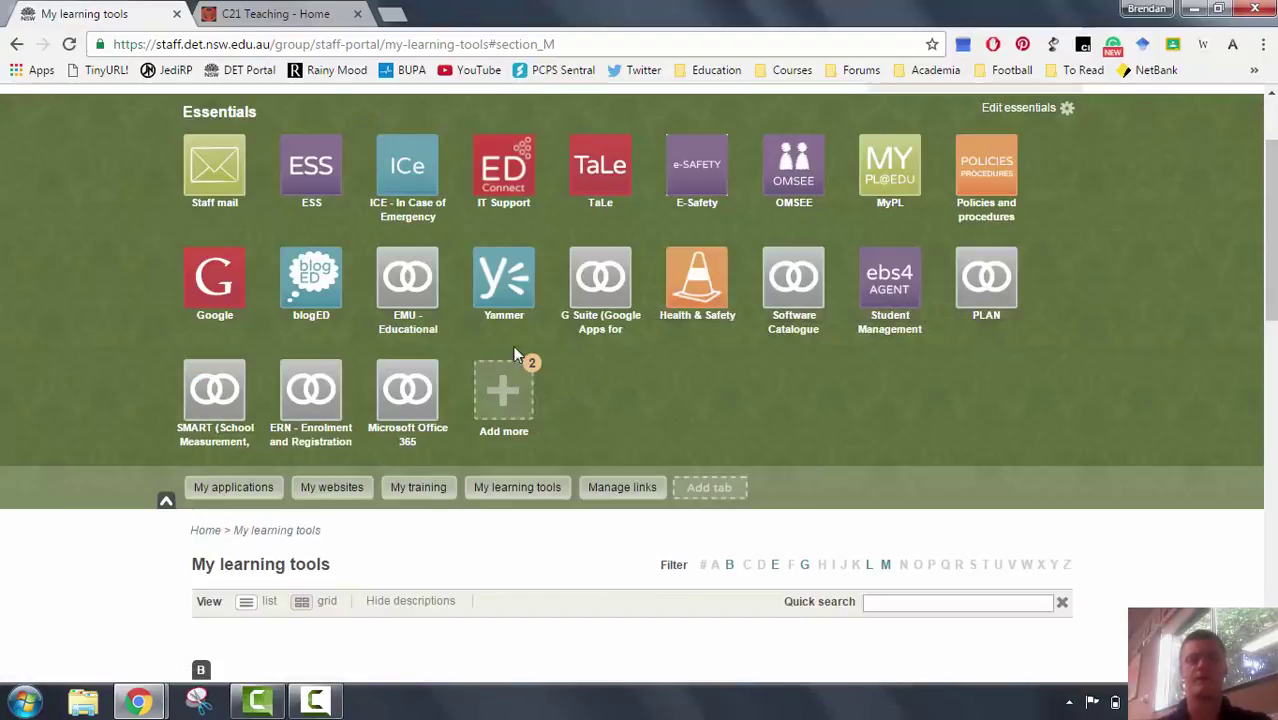
Open Microsoft Office 365 from the Essentials and look over its online apps and recent documents
{"action": "mouse_move", "coordinate": [425, 398]}
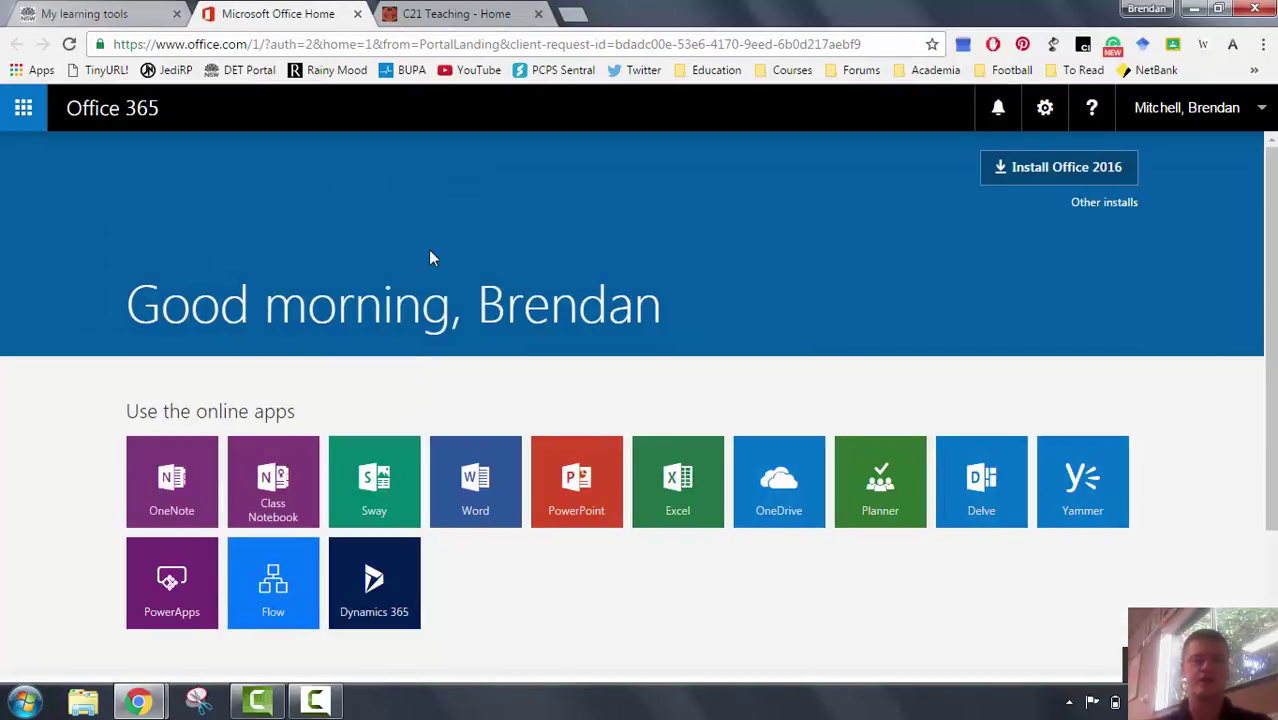
{"action": "scroll", "coordinate": [431, 258], "scroll_direction": "down", "scroll_amount": 1}
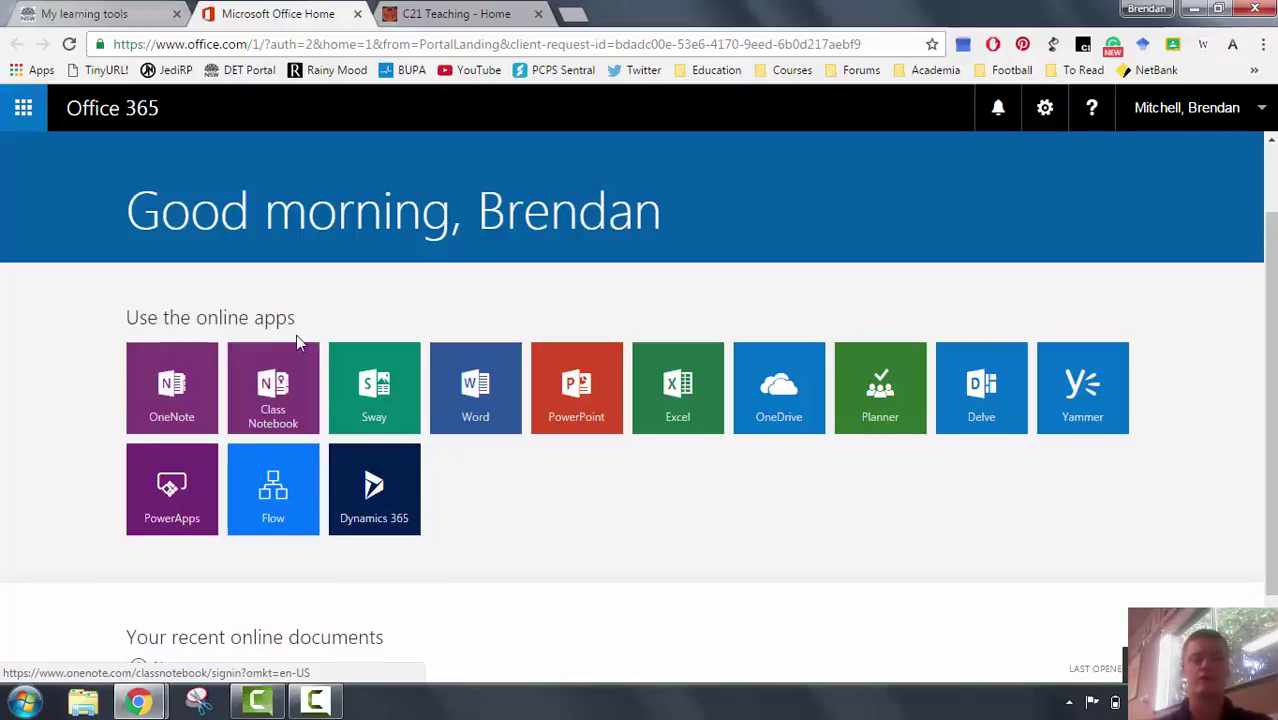
{"action": "scroll", "coordinate": [296, 334], "scroll_direction": "down", "scroll_amount": 1}
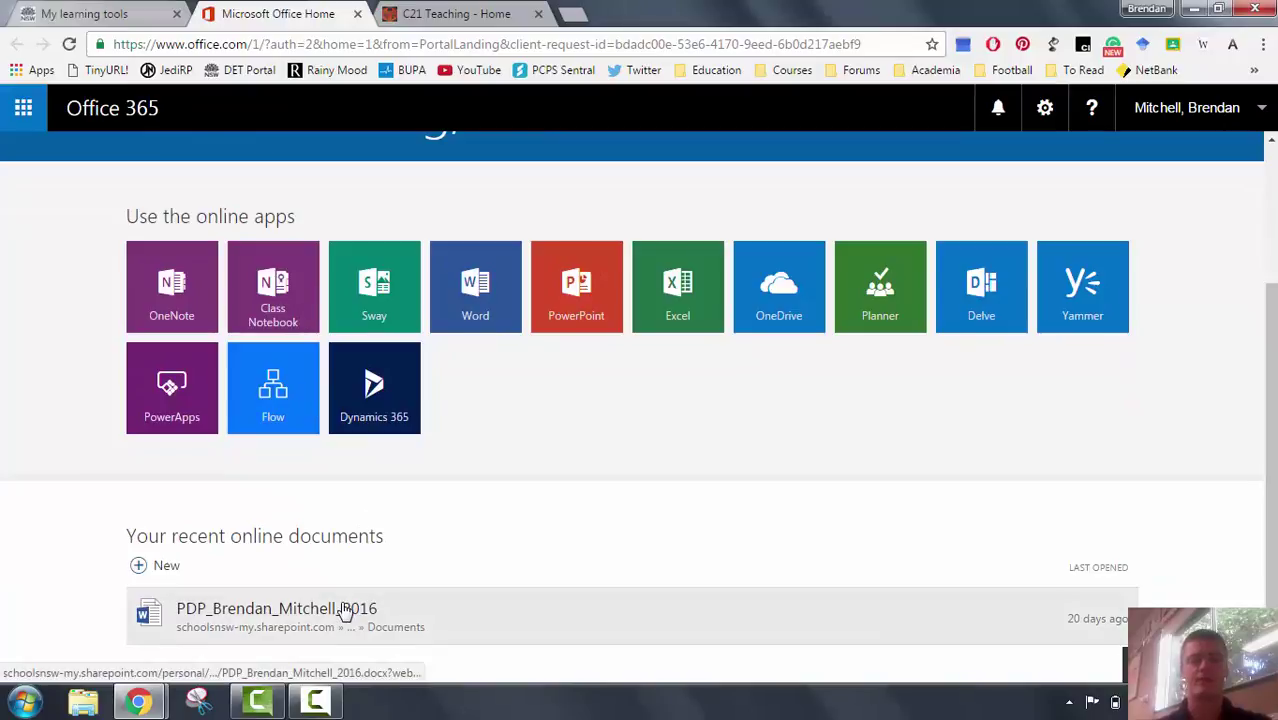
{"action": "scroll", "coordinate": [150, 300], "scroll_direction": "up", "scroll_amount": 2}
View the Office 365 app launcher, account options and settings, and close the Office 365 page
{"action": "left_click", "coordinate": [24, 110]}
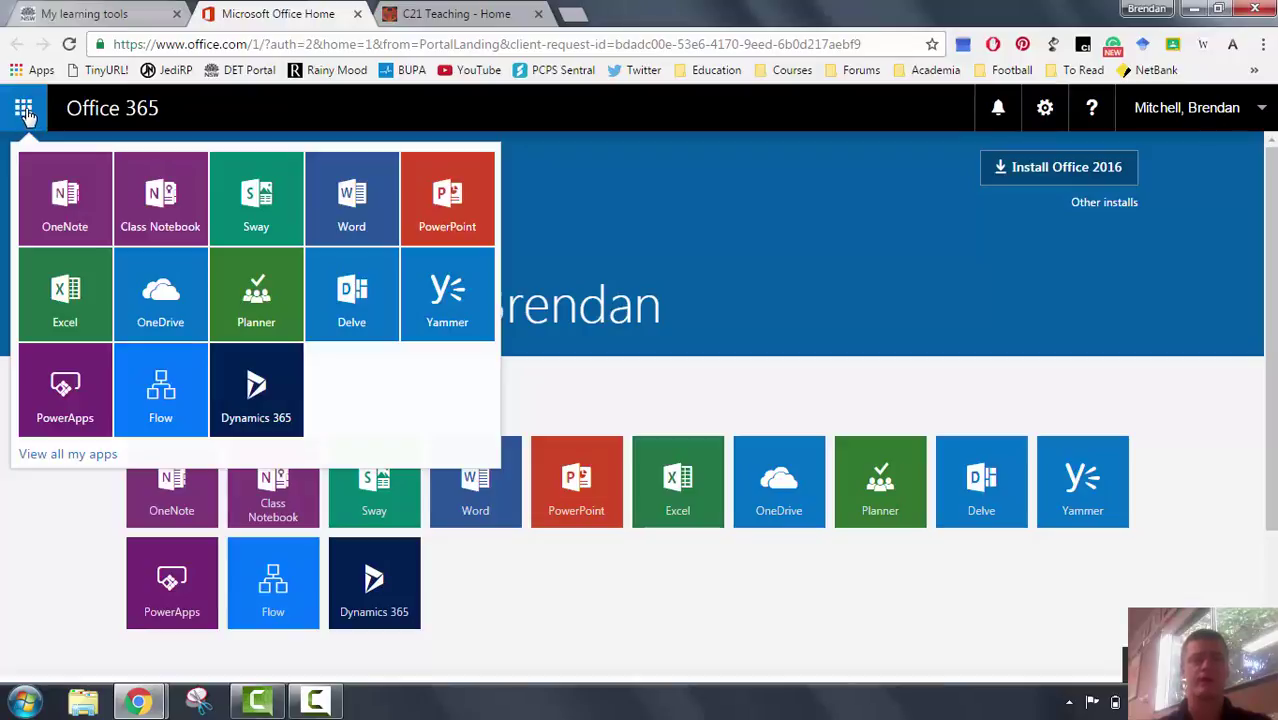
{"action": "left_click", "coordinate": [1251, 112]}
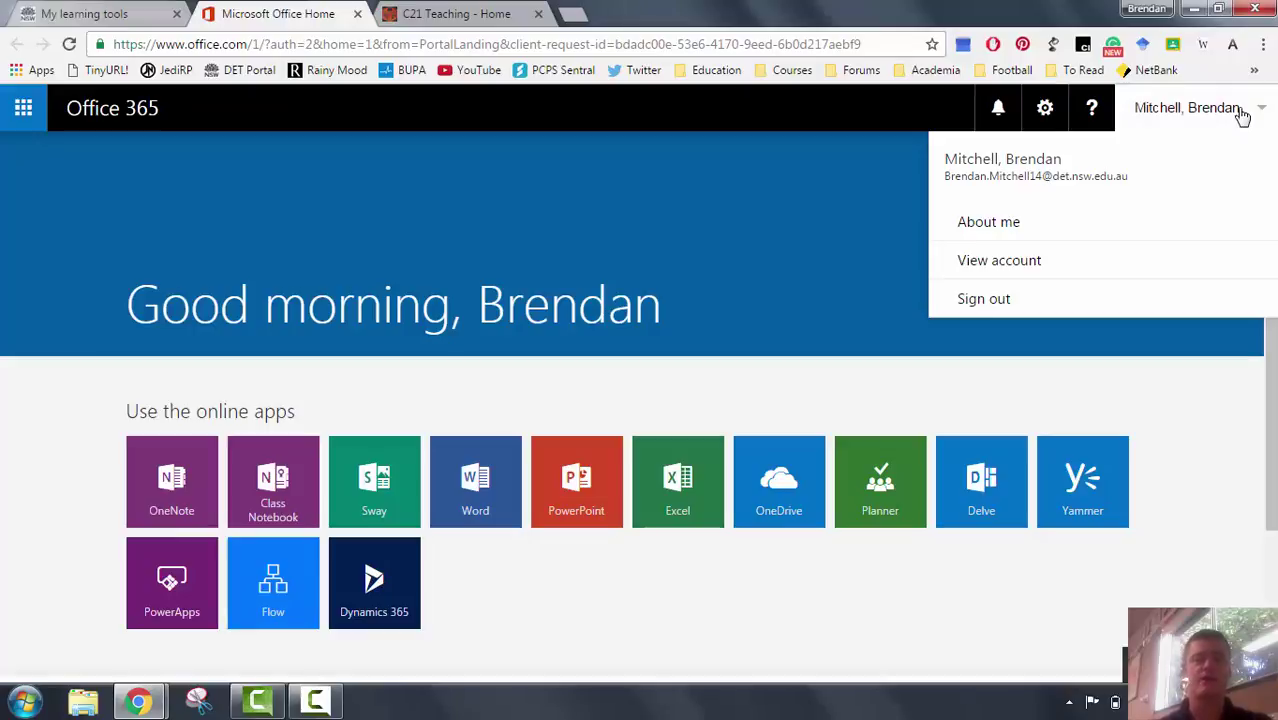
{"action": "left_click", "coordinate": [1045, 108]}
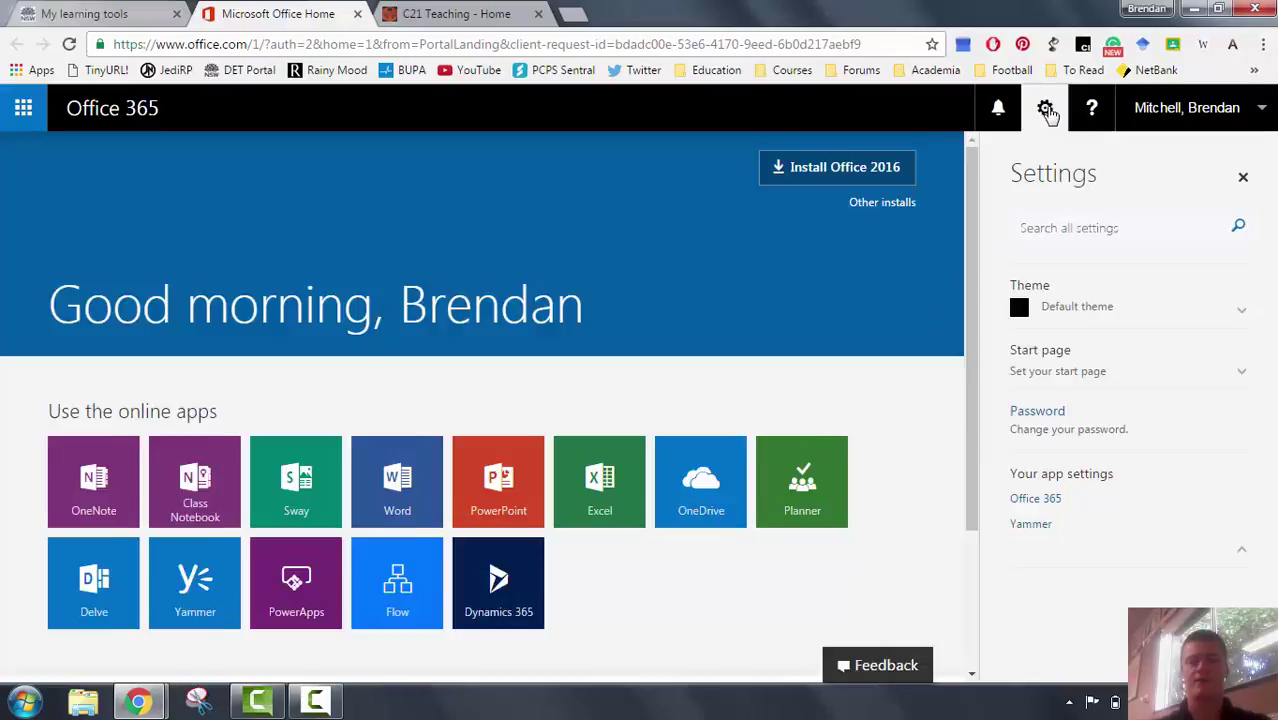
{"action": "left_click", "coordinate": [1045, 110]}
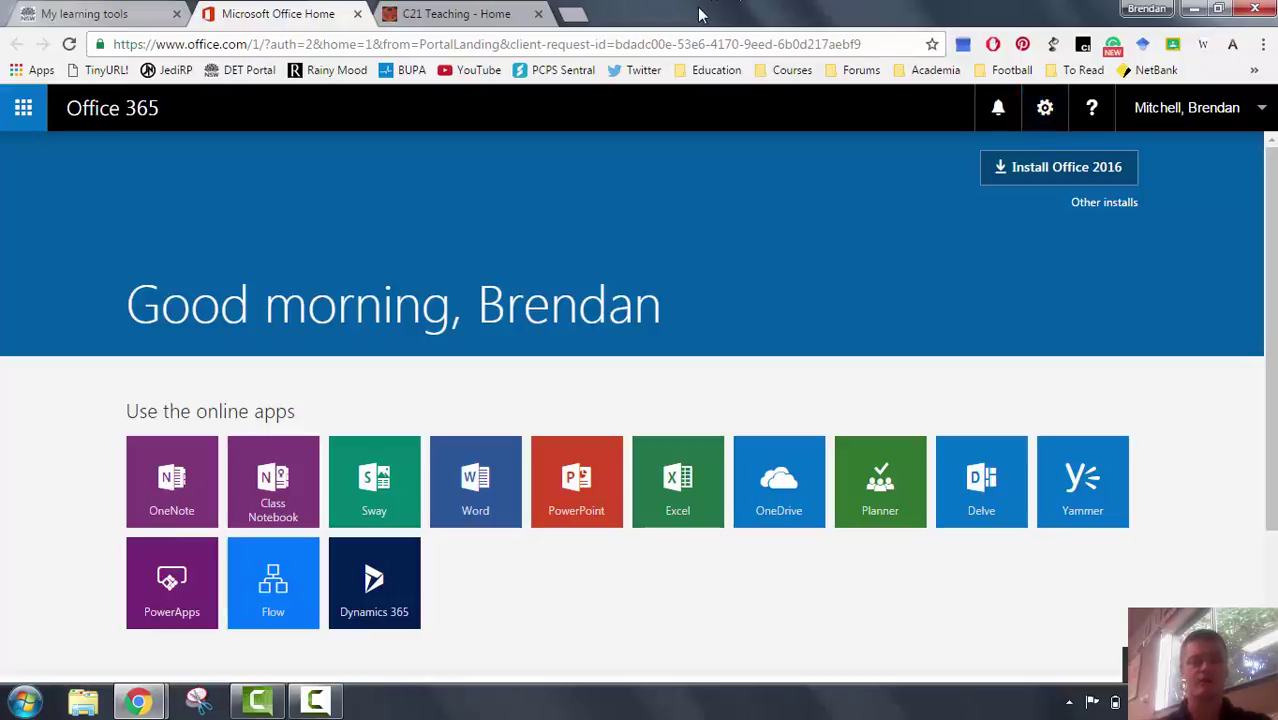
{"action": "left_click", "coordinate": [358, 14]}
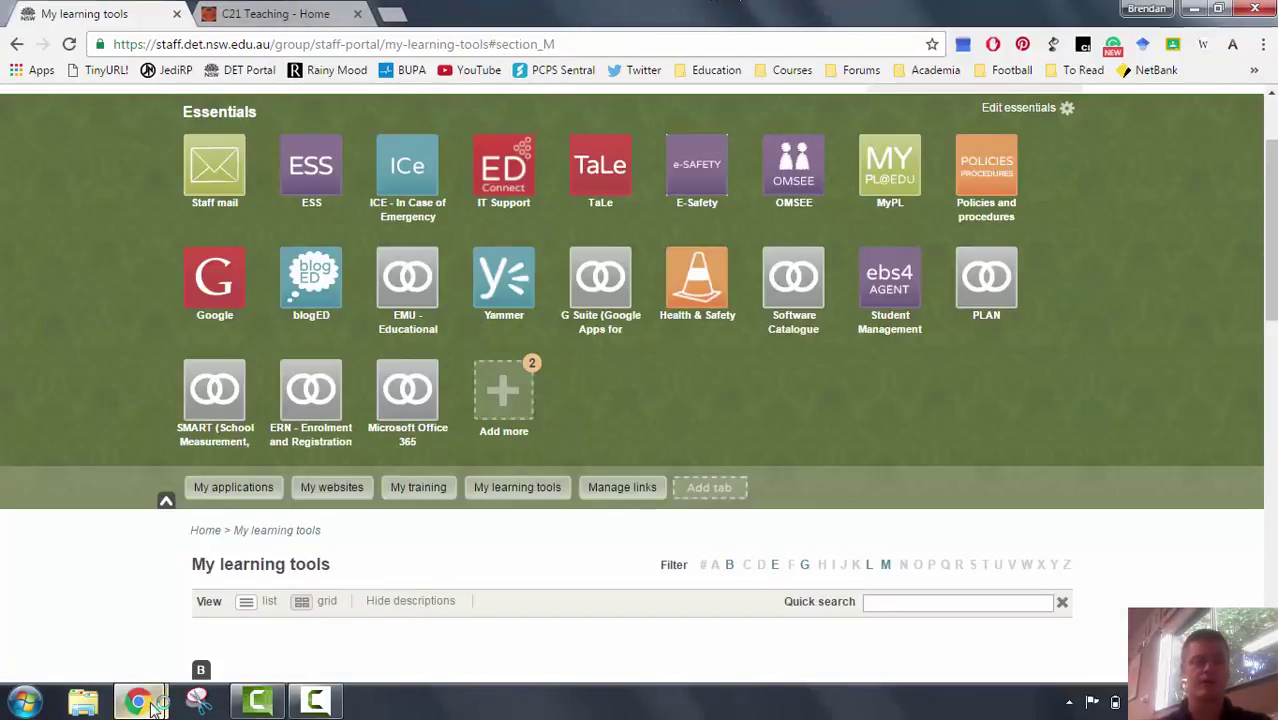
Open the Office 365 sign-in page in an incognito window and sign in with the account e-mail and password
{"action": "mouse_move", "coordinate": [138, 700]}
{"action": "left_click", "coordinate": [320, 590]}
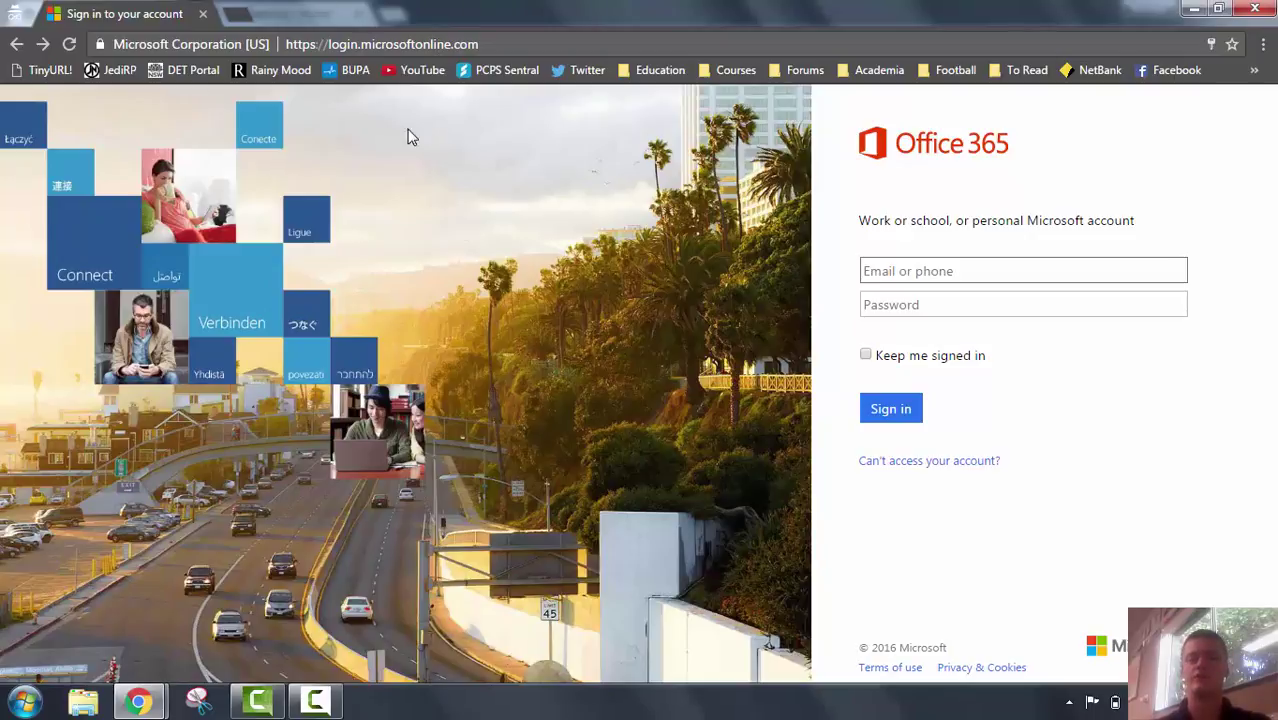
{"action": "left_click", "coordinate": [867, 270]}
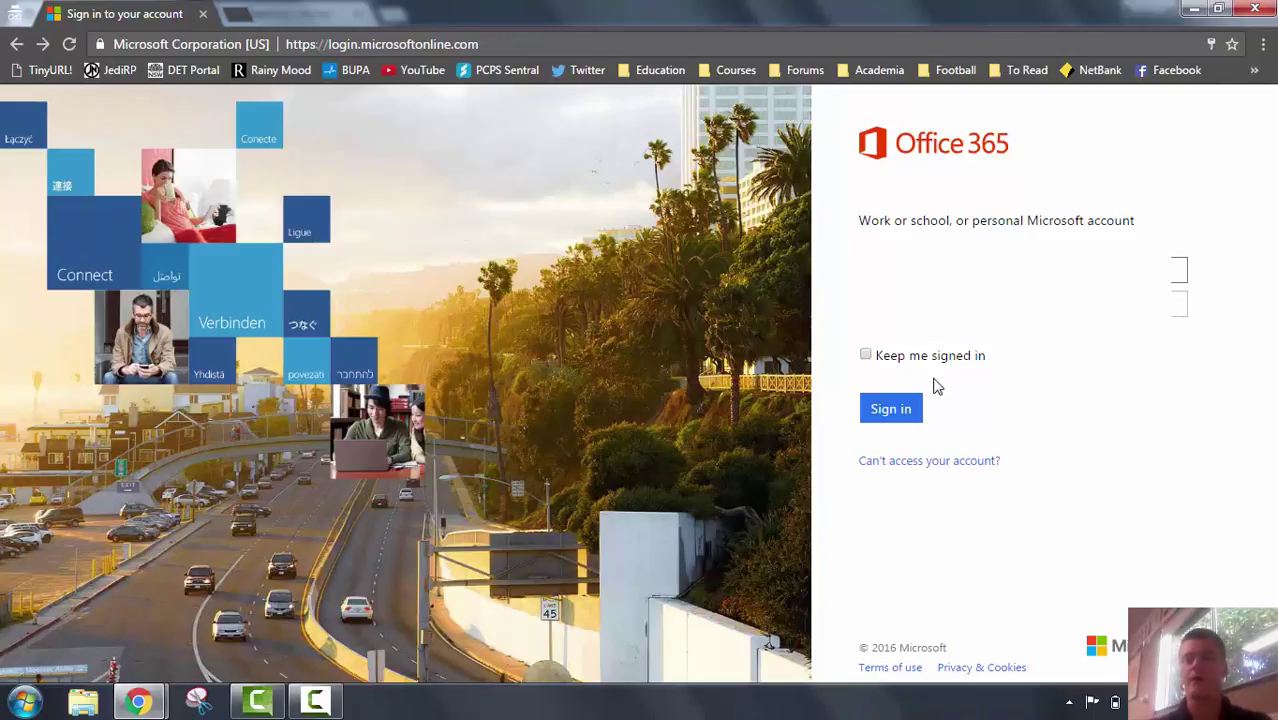
{"action": "left_click", "coordinate": [893, 408]}
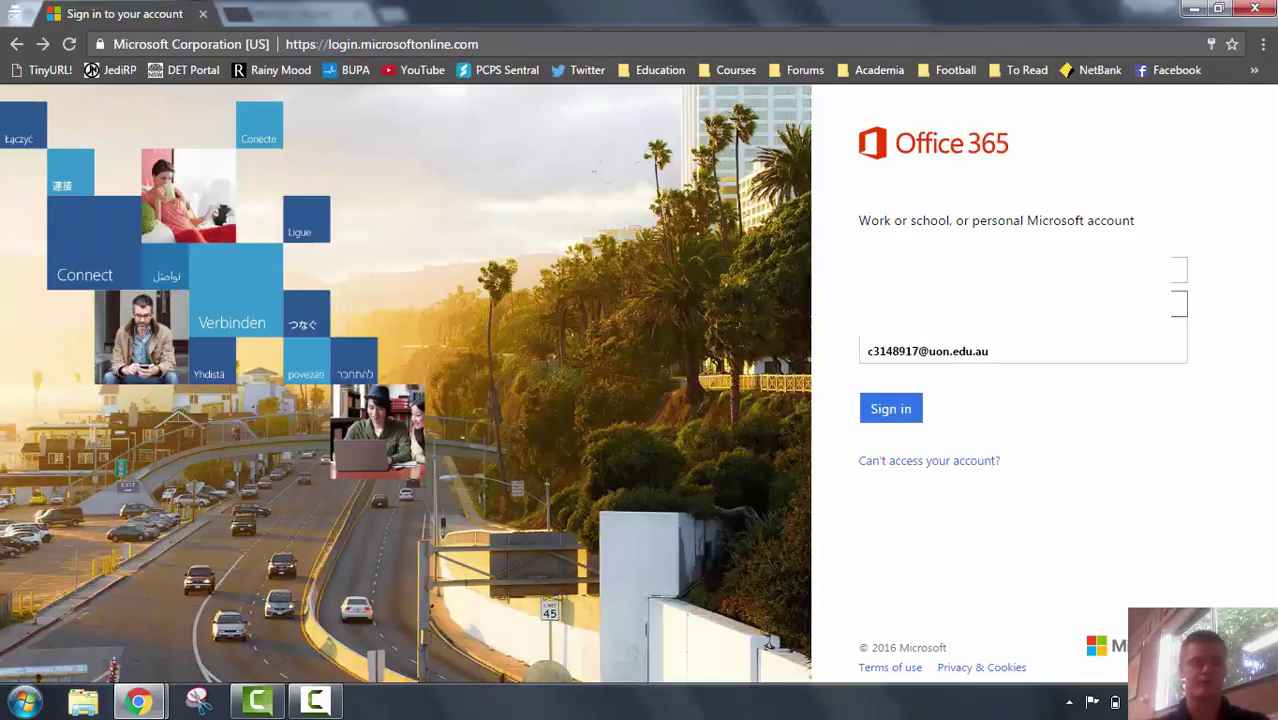